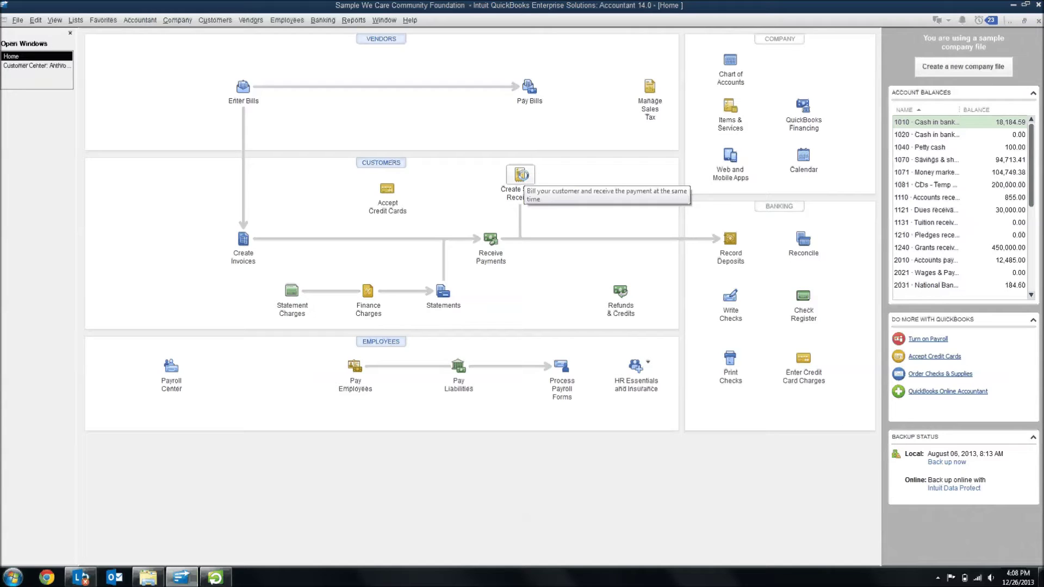
- Open the donor's $3,000 sales receipt 130 from the Customer Center and preview its printout
left_click(36, 65)
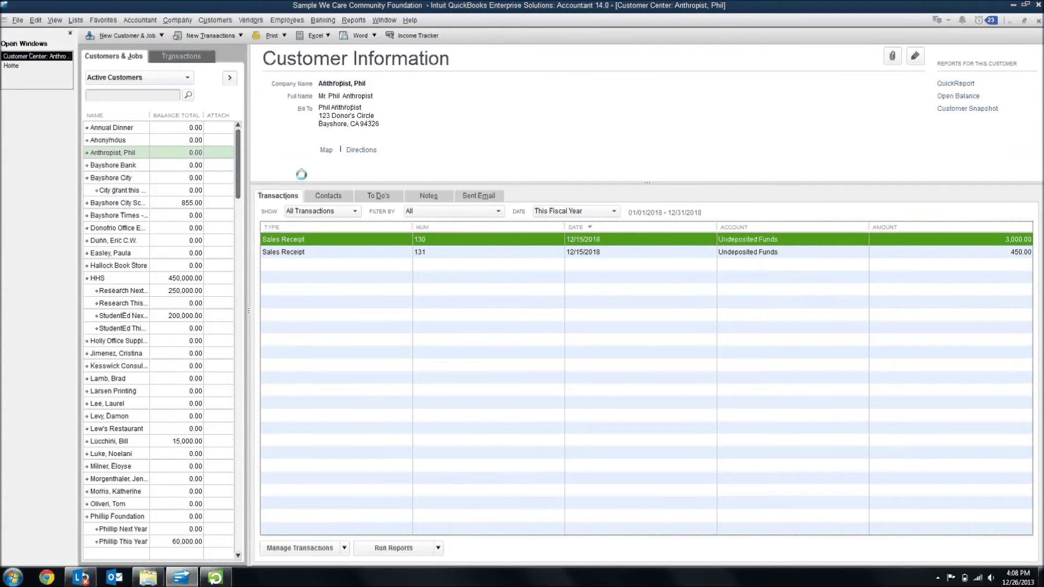
double_click(338, 240)
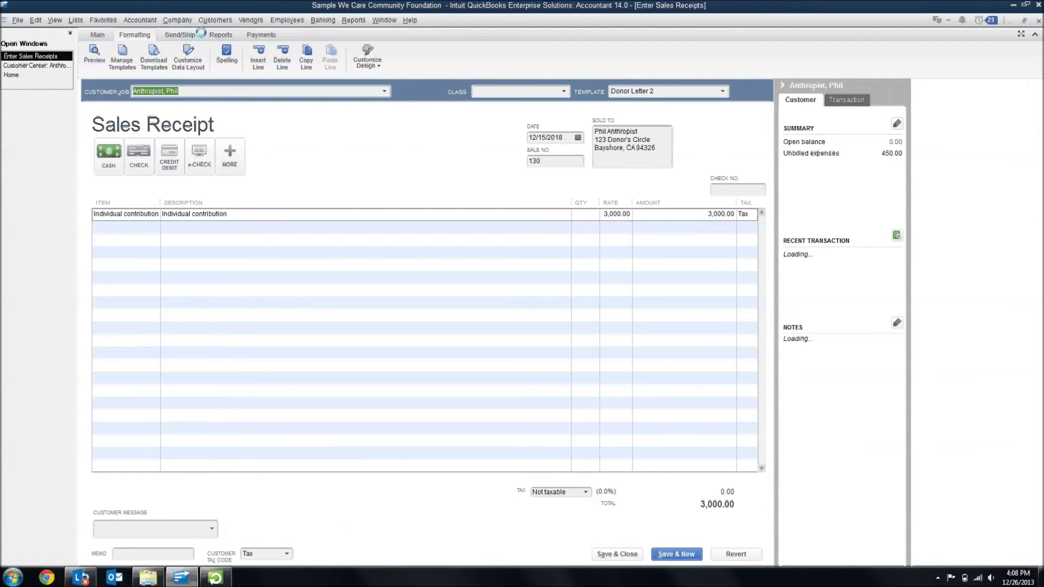
left_click(97, 34)
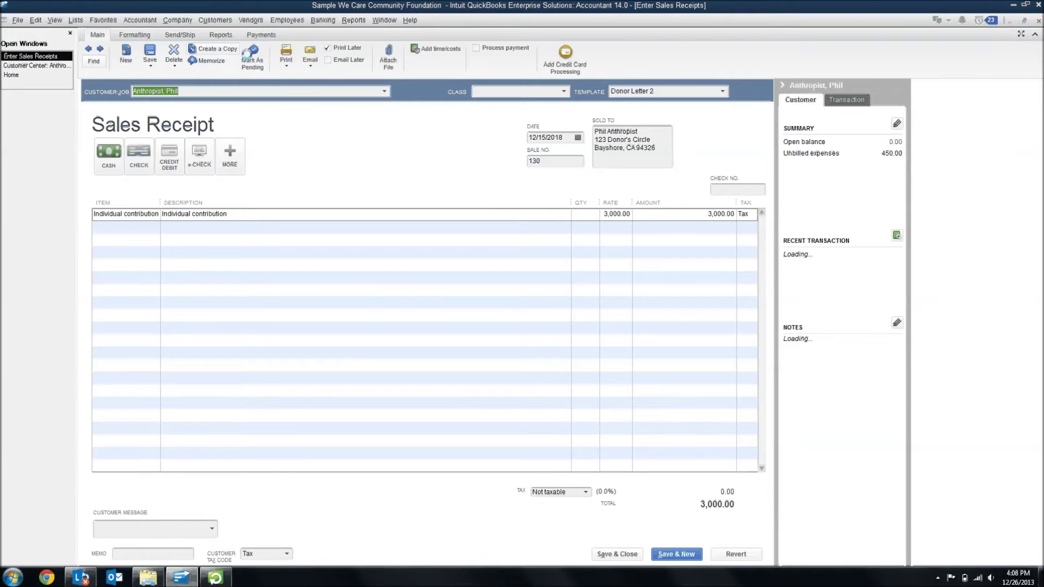
left_click(286, 59)
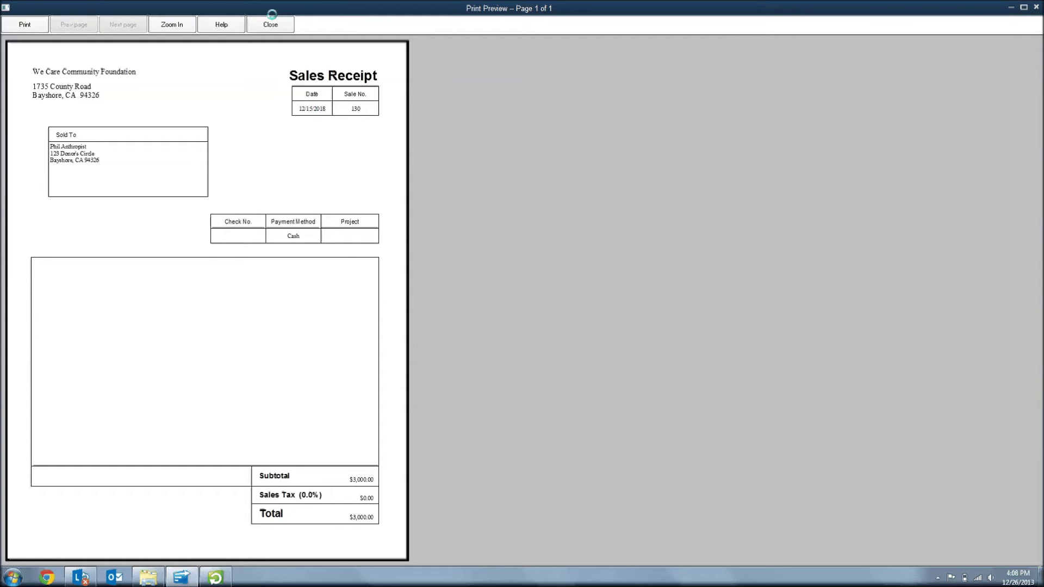
left_click(272, 20)
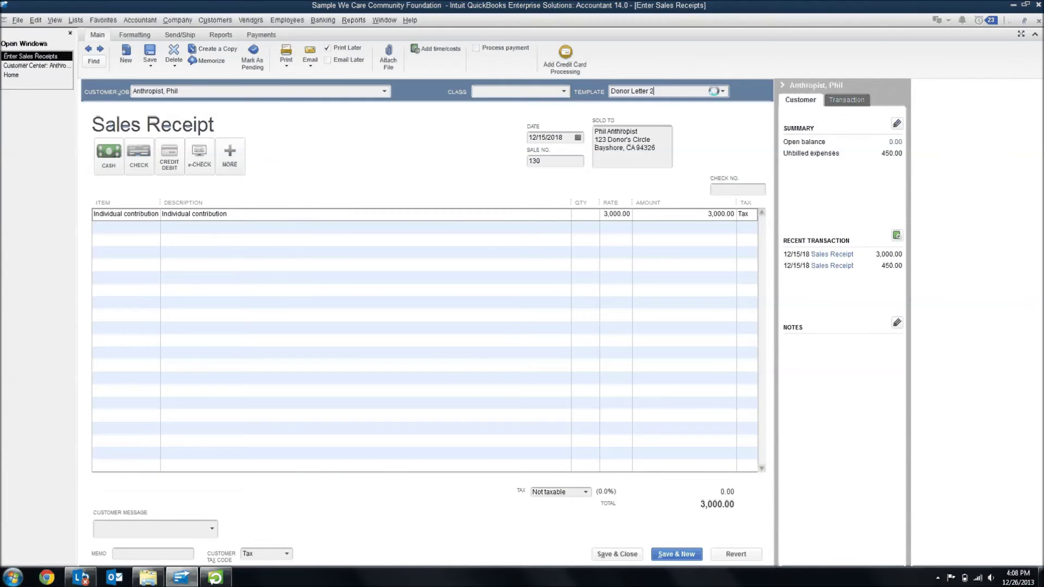
- Apply the Donation Letter template to receipt 130 and preview the $3,000.00 thank-you letter
left_click(721, 90)
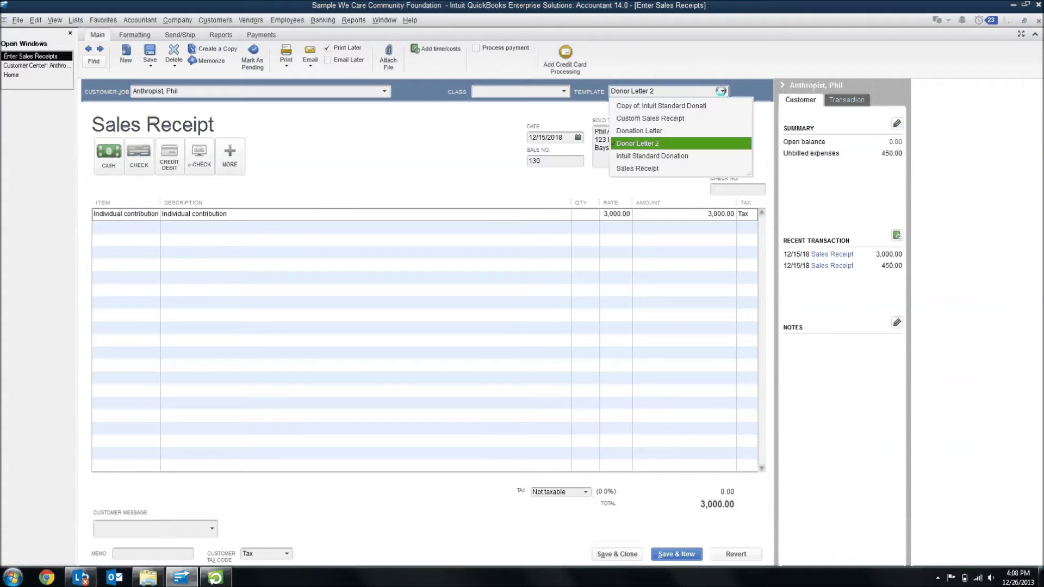
left_click(663, 131)
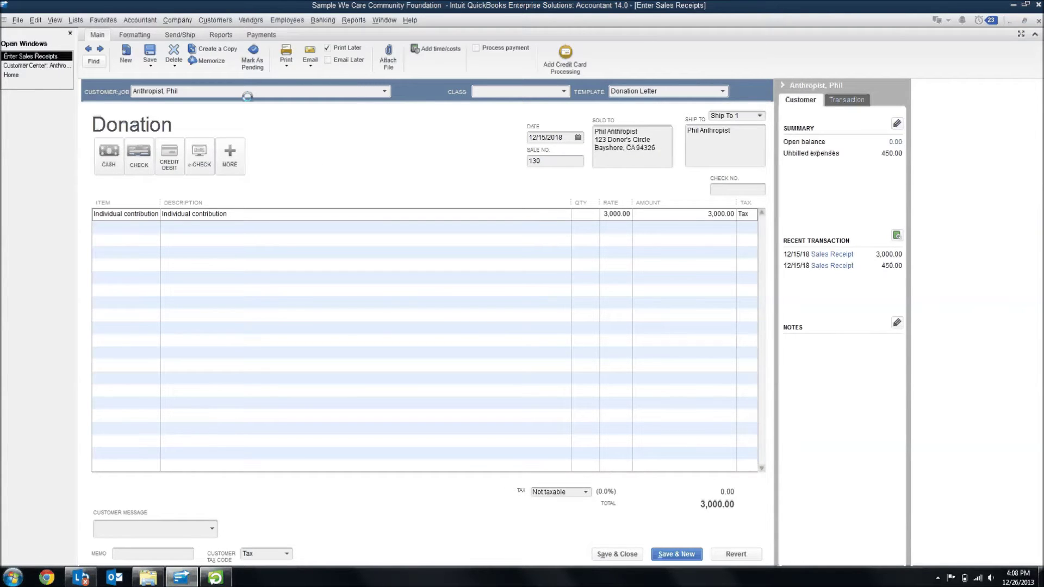
left_click(286, 64)
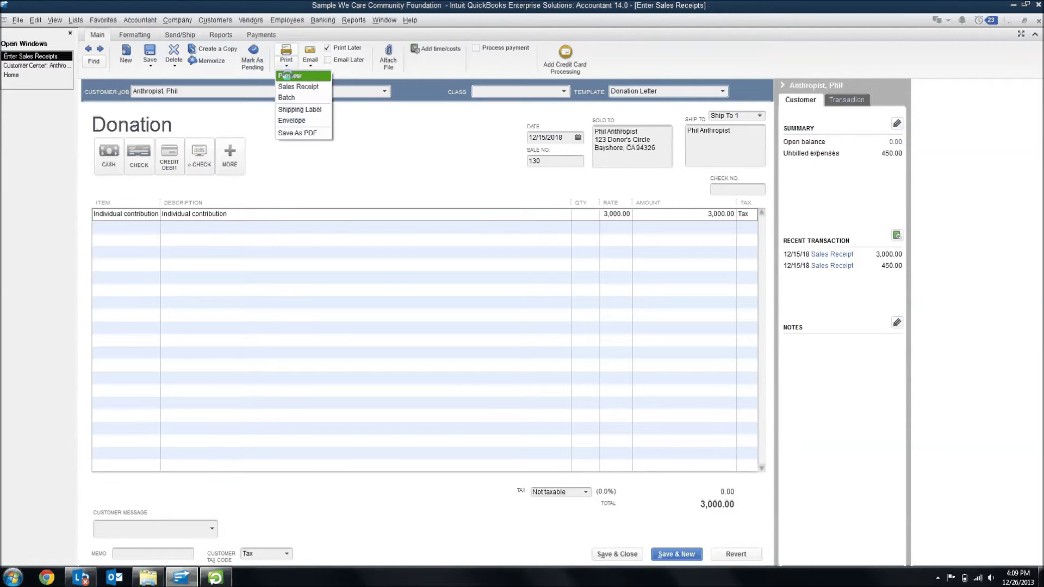
left_click(288, 76)
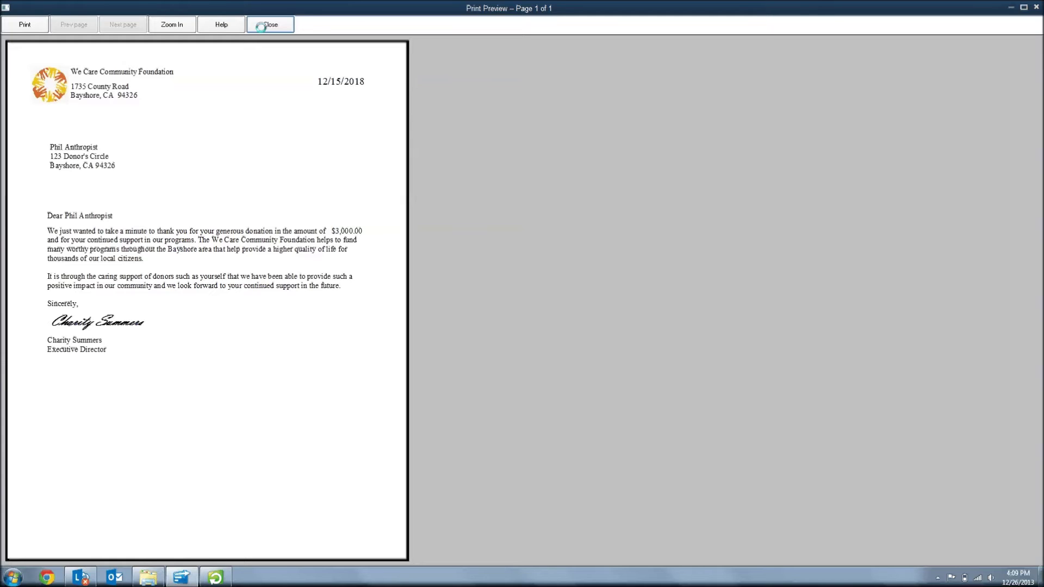
left_click(261, 25)
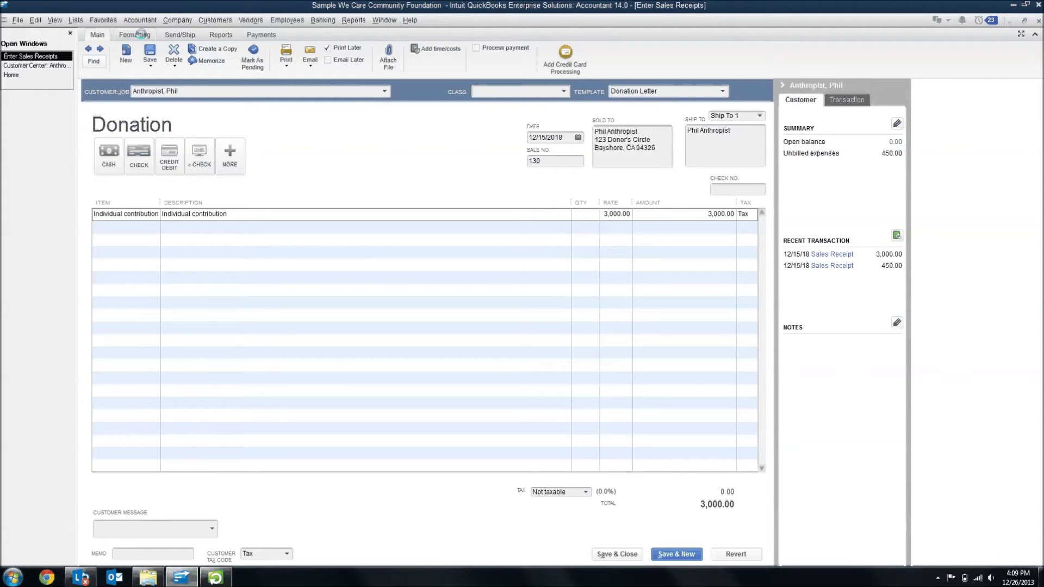
- Open Additional Customization for the Donation Letter template via Formatting > Customize Data Layout
left_click(140, 34)
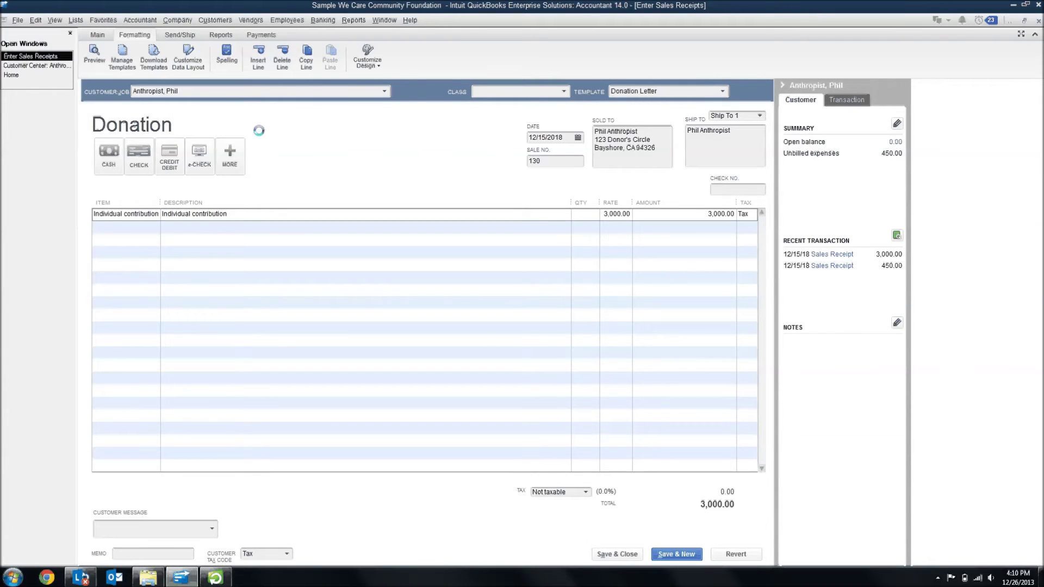
left_click(185, 58)
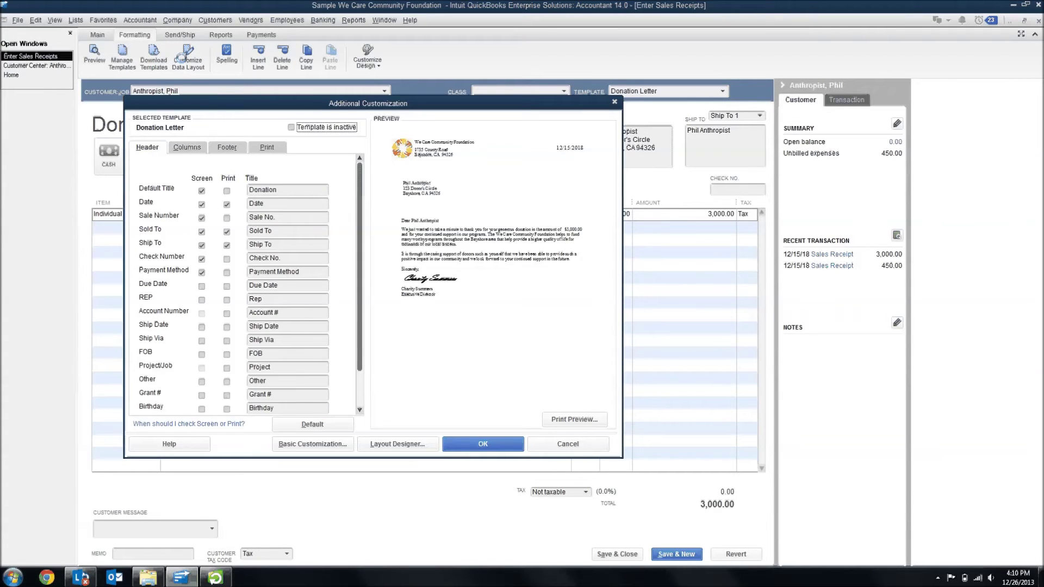
- Launch the Layout Designer for the Donation Letter template from Additional Customization
left_click(401, 444)
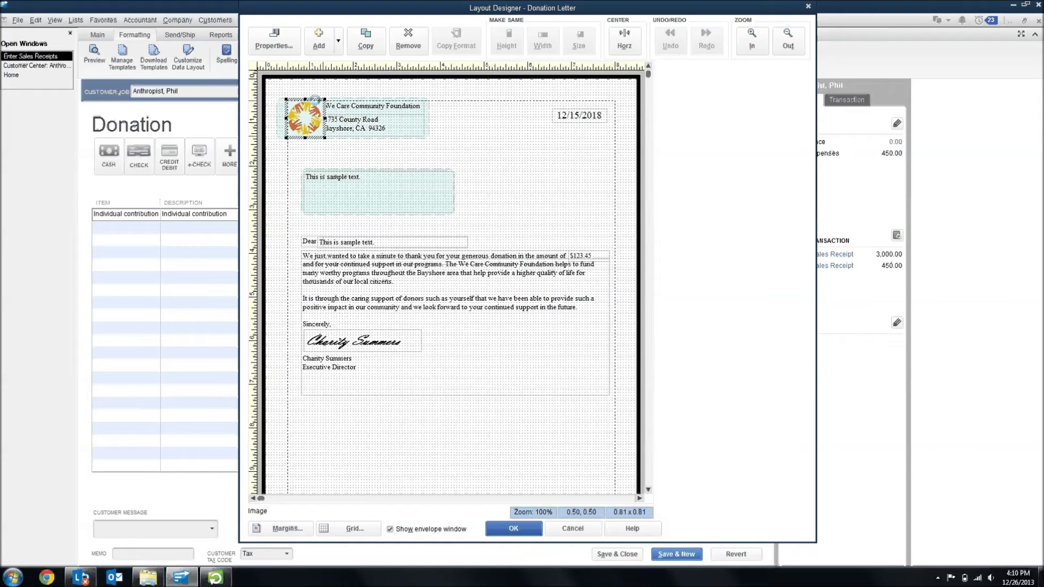
- Select the Ship To field on the Dear line, then browse and cancel the Add Data Field list
left_click(337, 37)
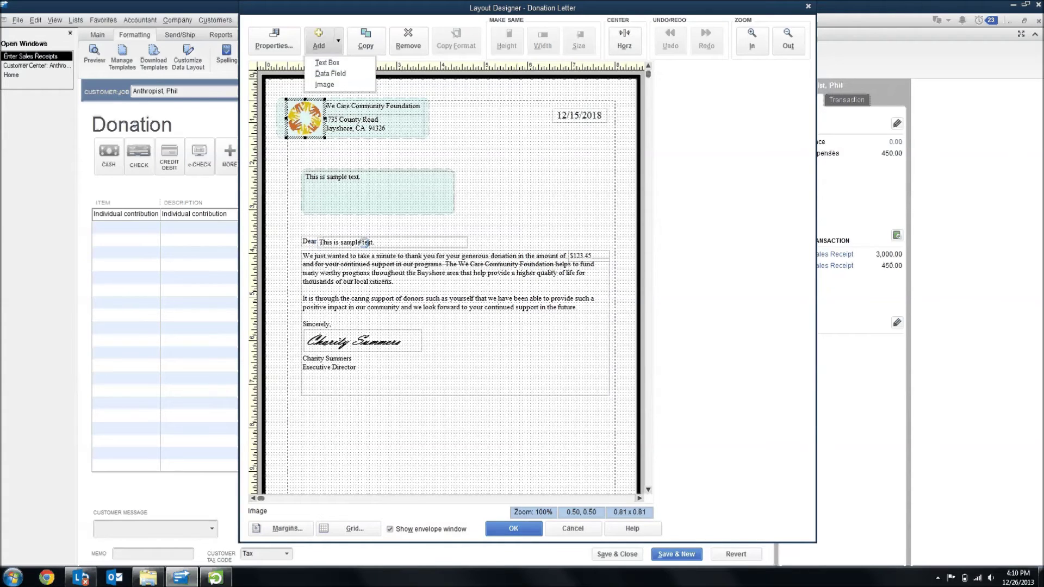
left_click(372, 243)
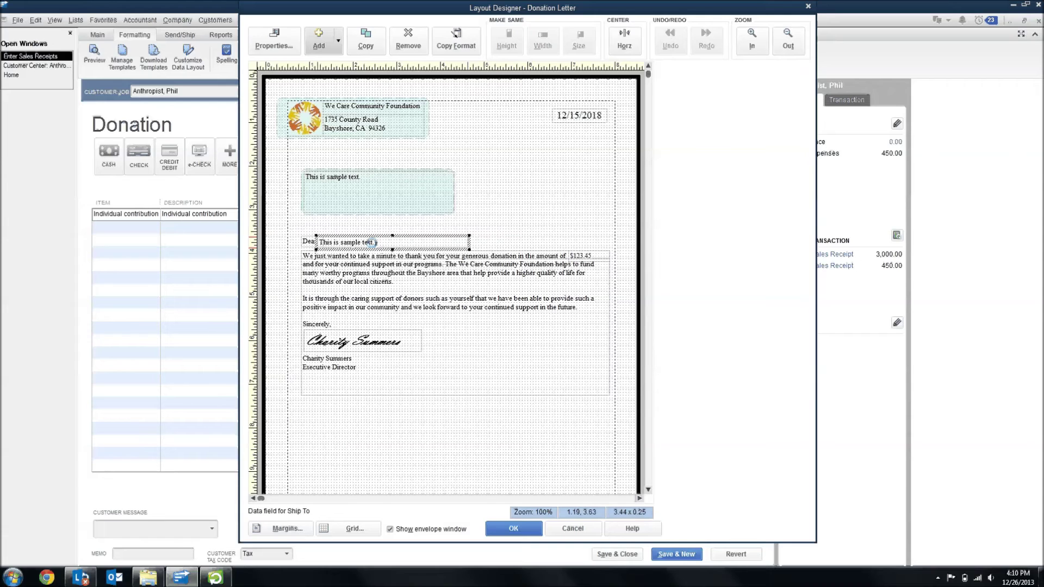
left_click(338, 40)
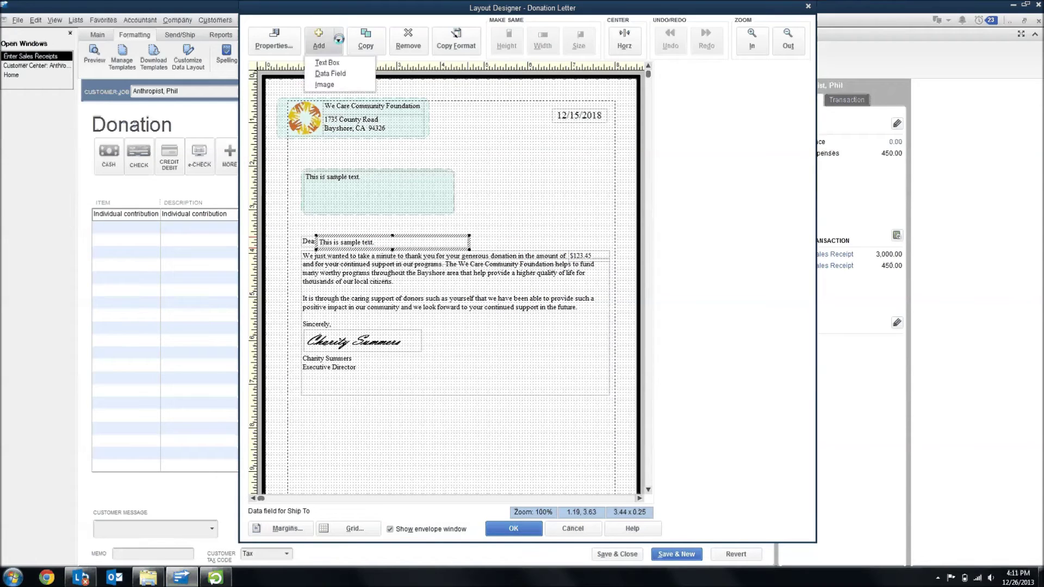
left_click(331, 74)
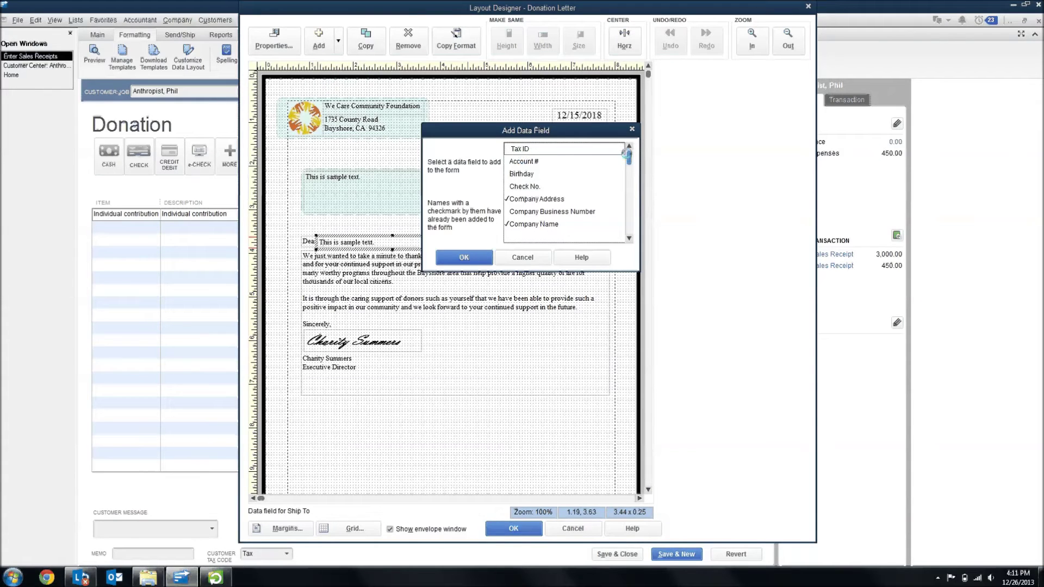
left_click_drag(628, 158, 629, 179)
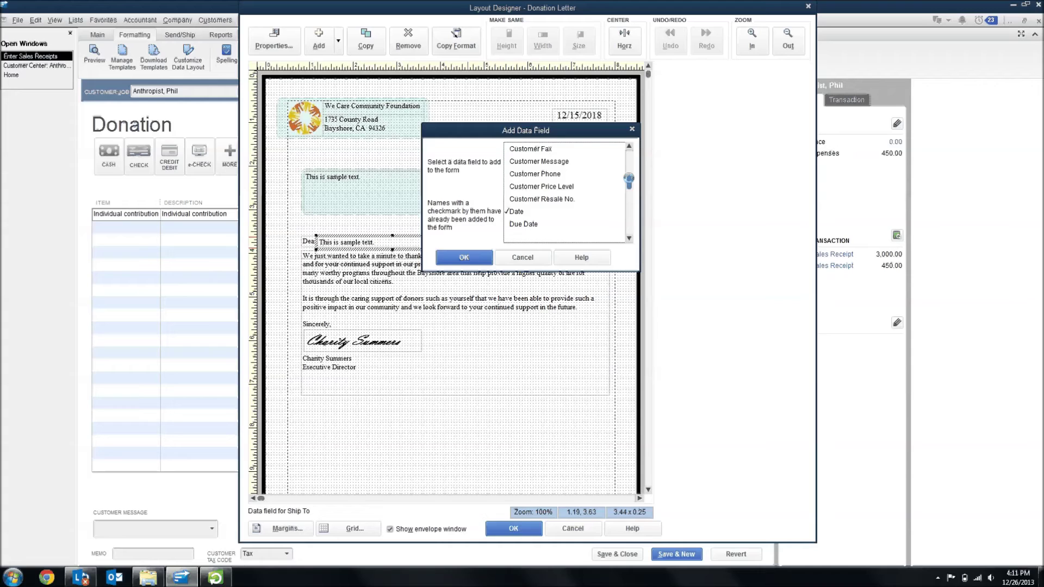
left_click_drag(629, 179, 628, 166)
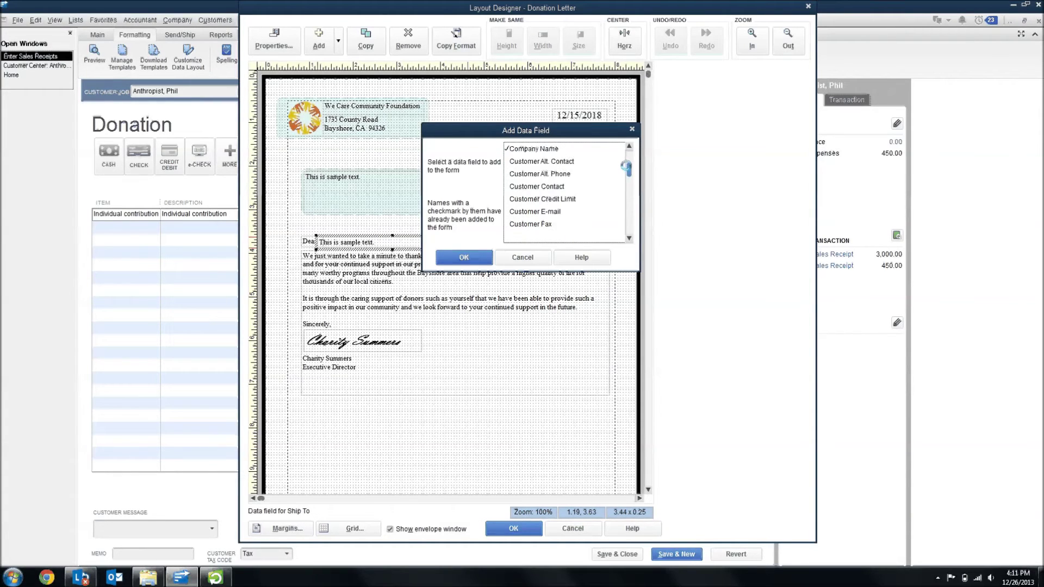
left_click(522, 257)
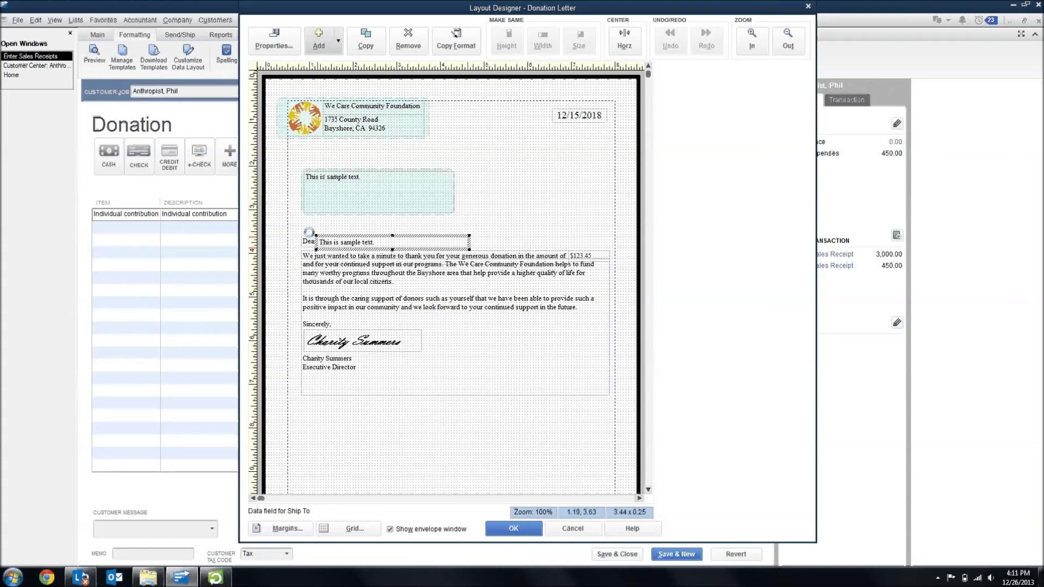
left_click(365, 257)
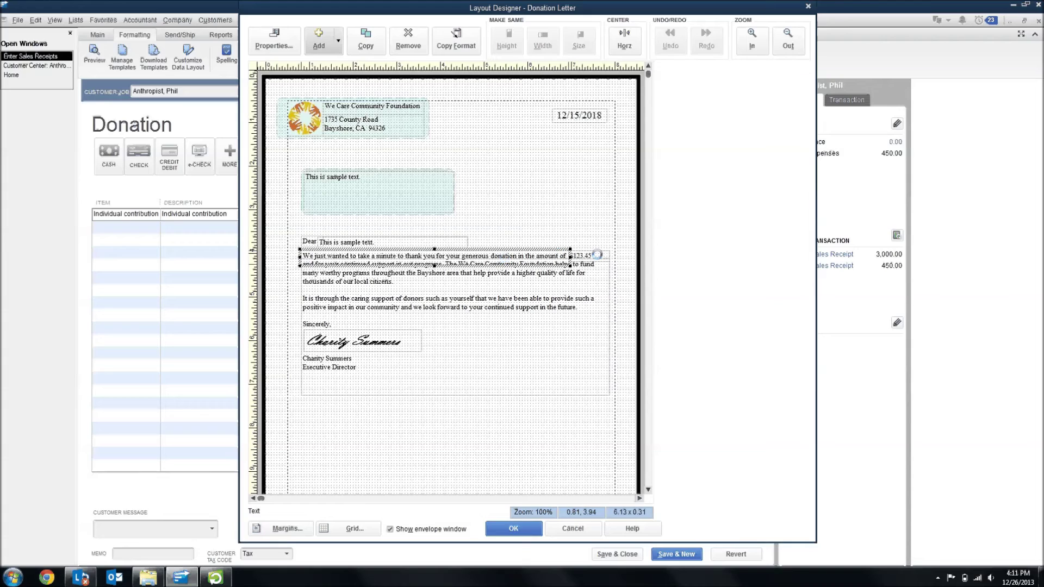
left_click(599, 254)
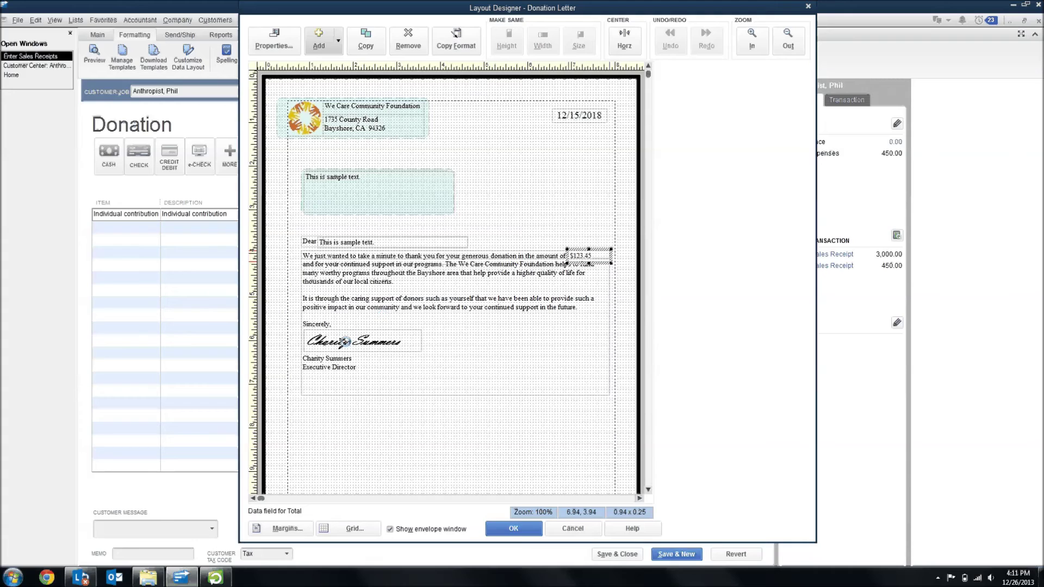
left_click(330, 343)
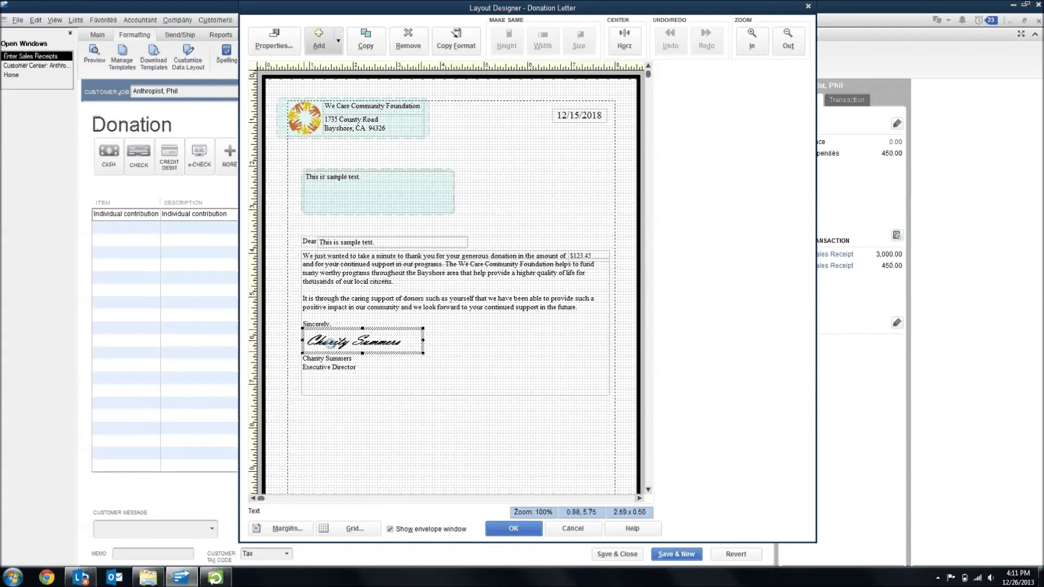
double_click(330, 343)
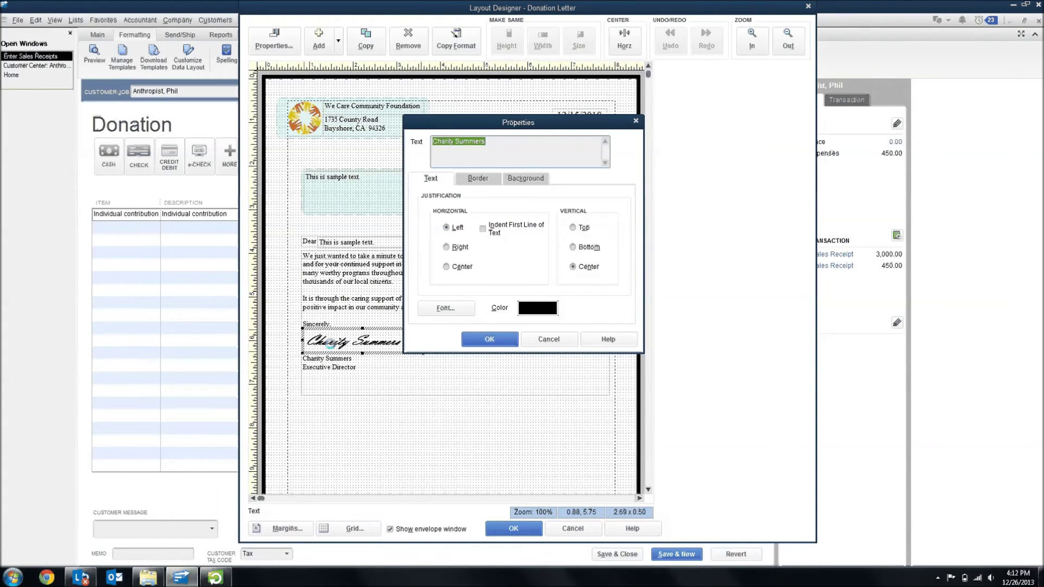
left_click(432, 311)
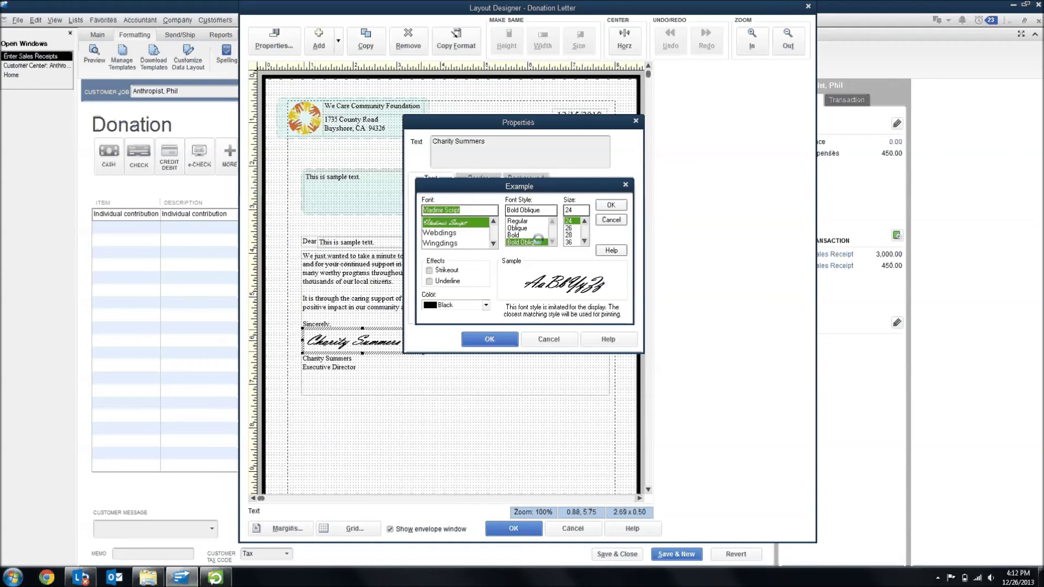
left_click(621, 219)
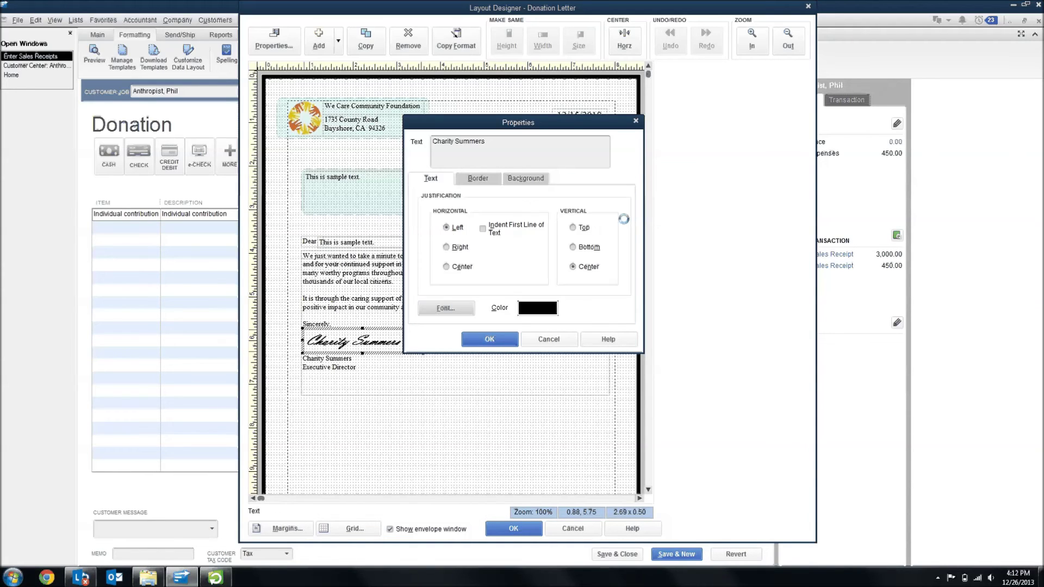
left_click(564, 335)
- Deselect the letter elements and accept the Layout Designer and customization changes with OK
left_click(366, 379)
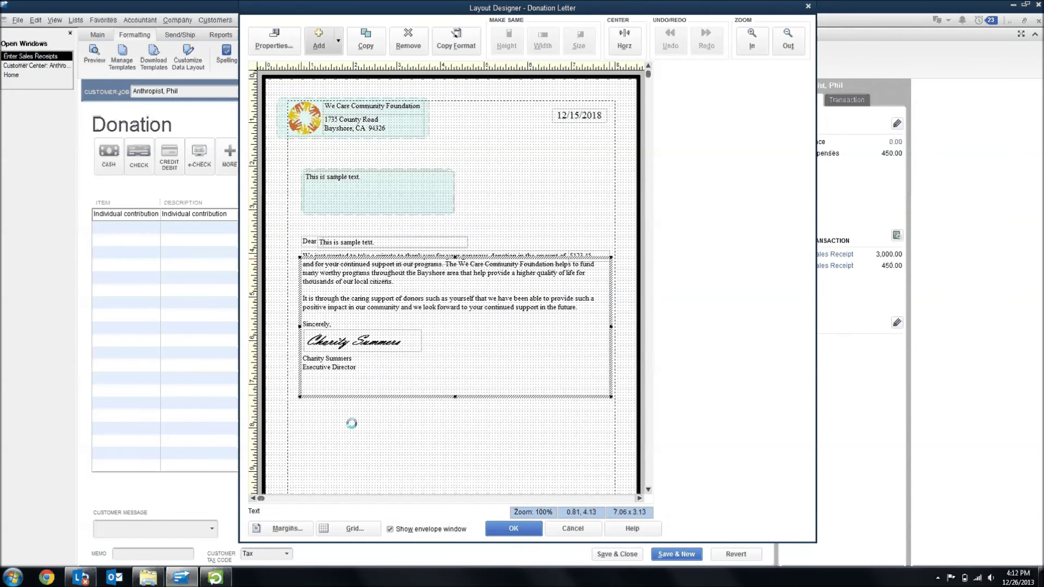
left_click(352, 424)
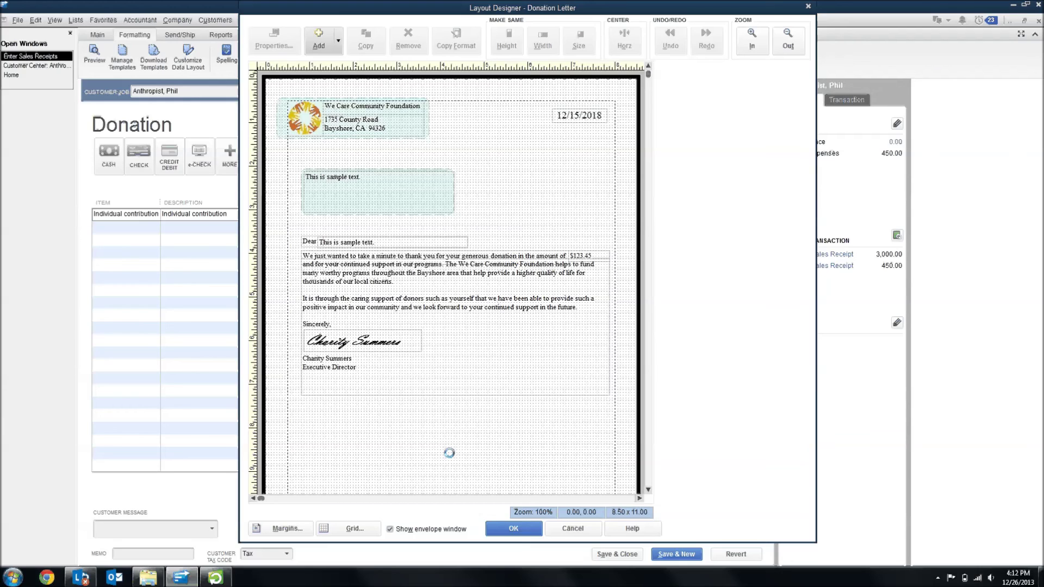
left_click(502, 526)
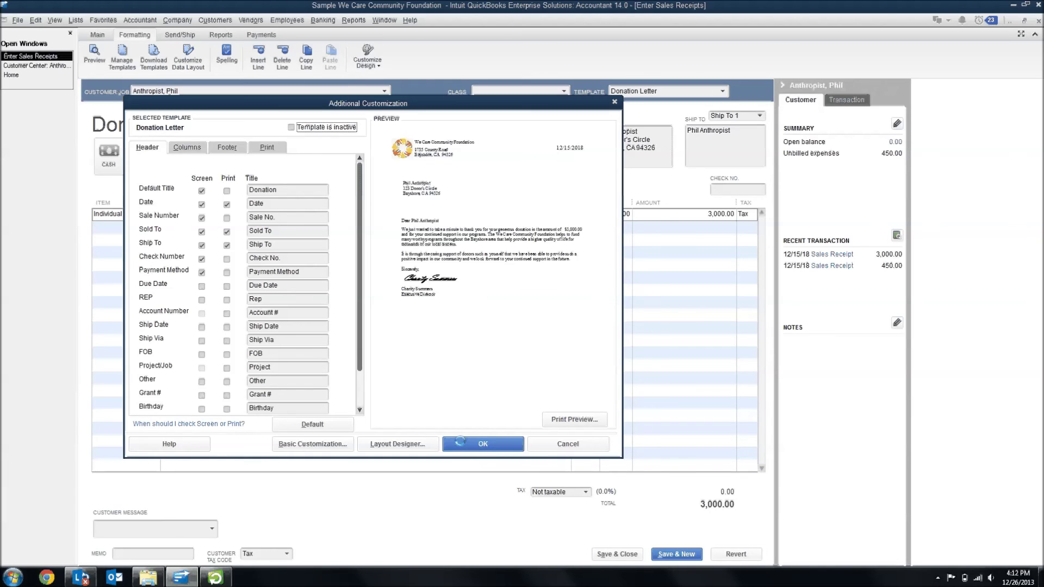
left_click(460, 441)
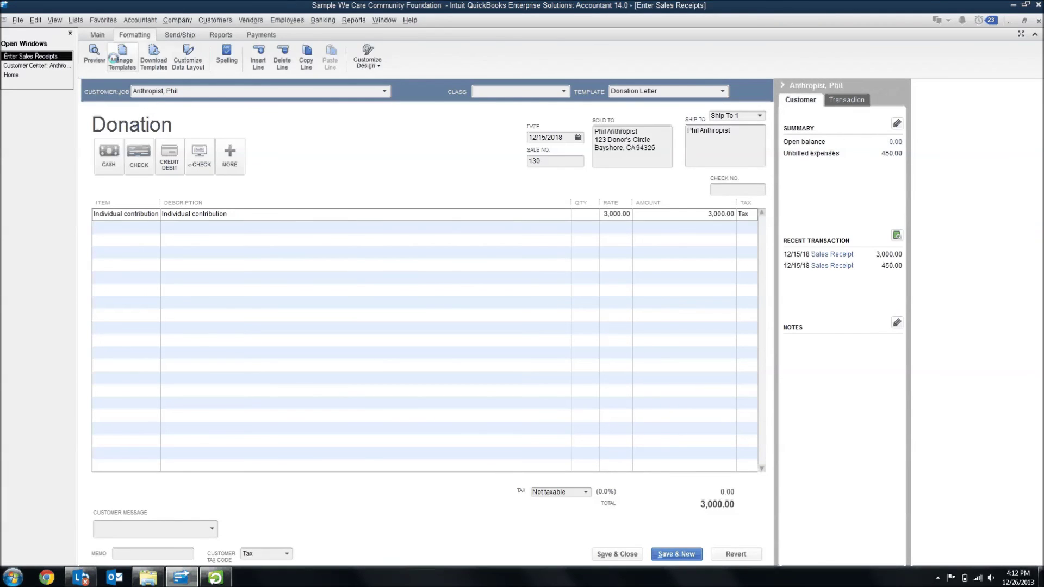
- Print donation sales receipt 130 from the Main commands as a thank-you letter
left_click(98, 36)
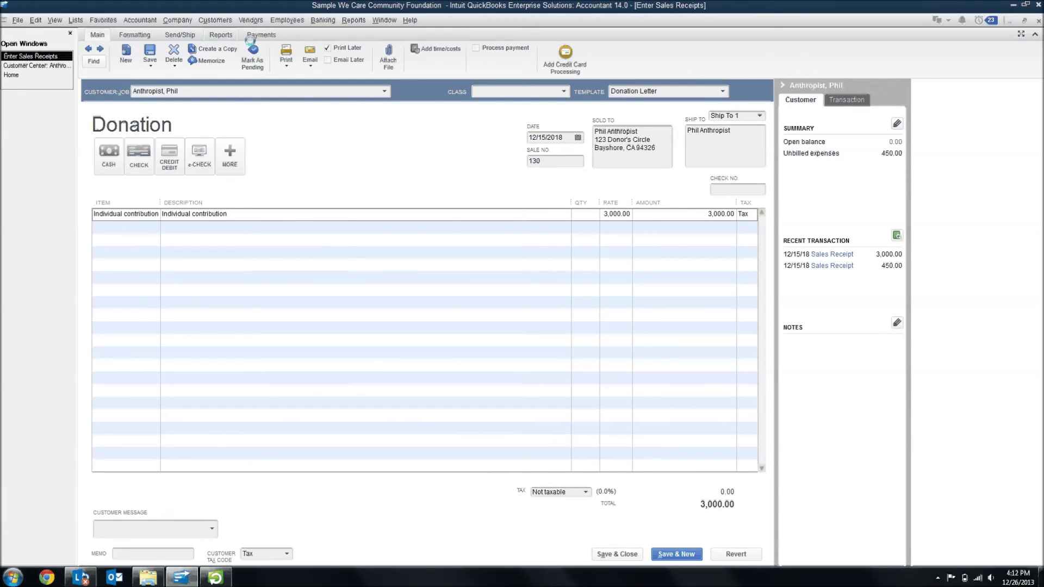
left_click(290, 53)
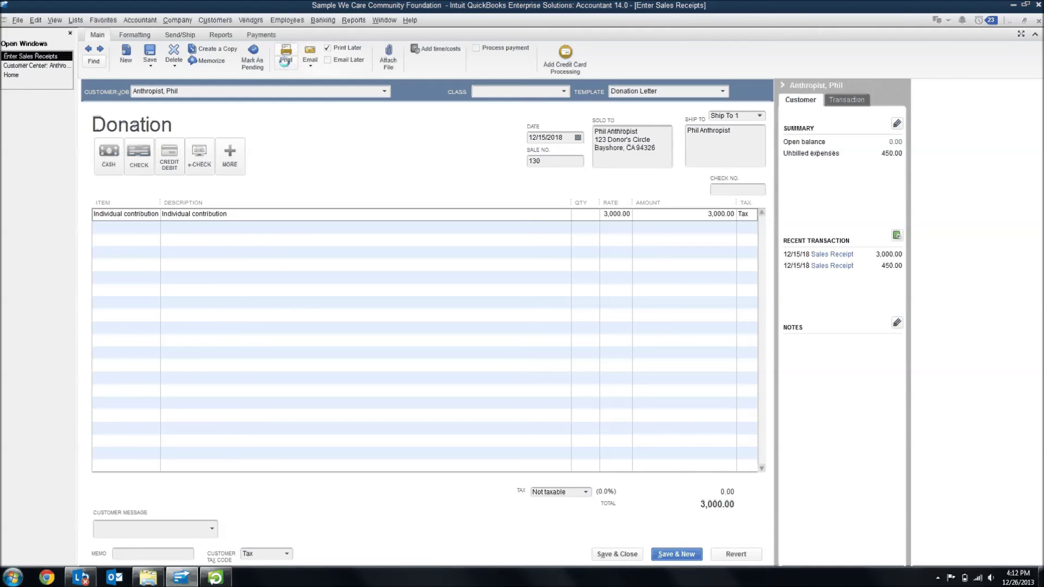